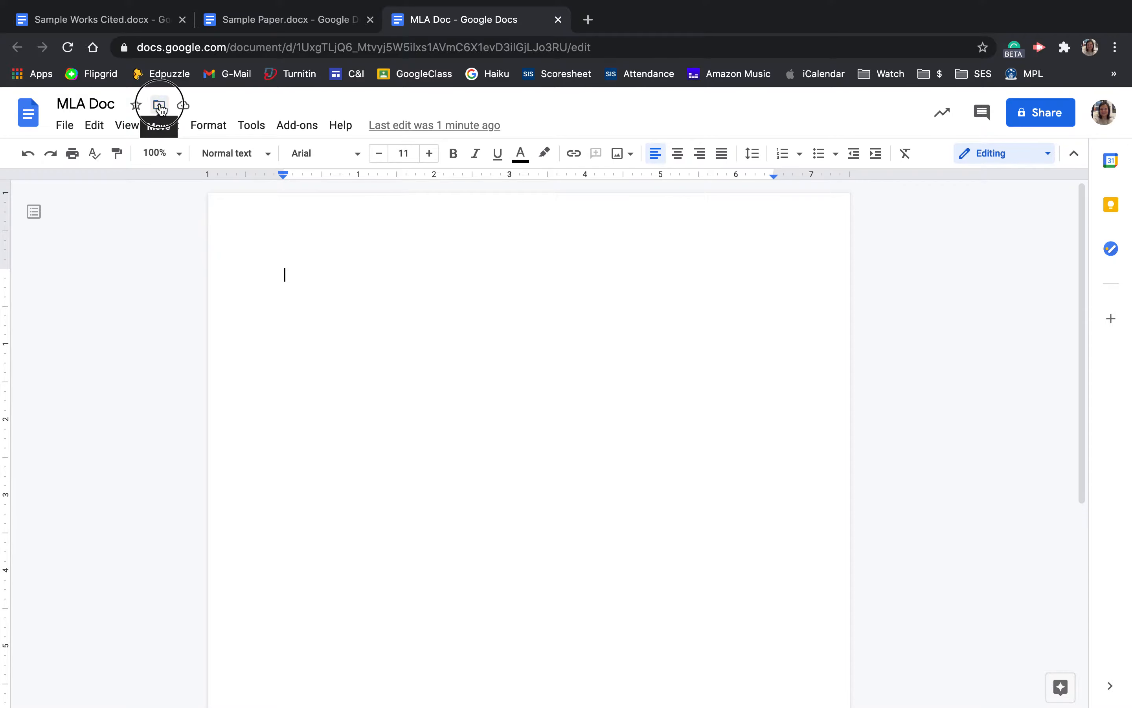
# Step: View the Drive folders available as a destination for the document, leaving it where it is
pyautogui.click(159, 106)
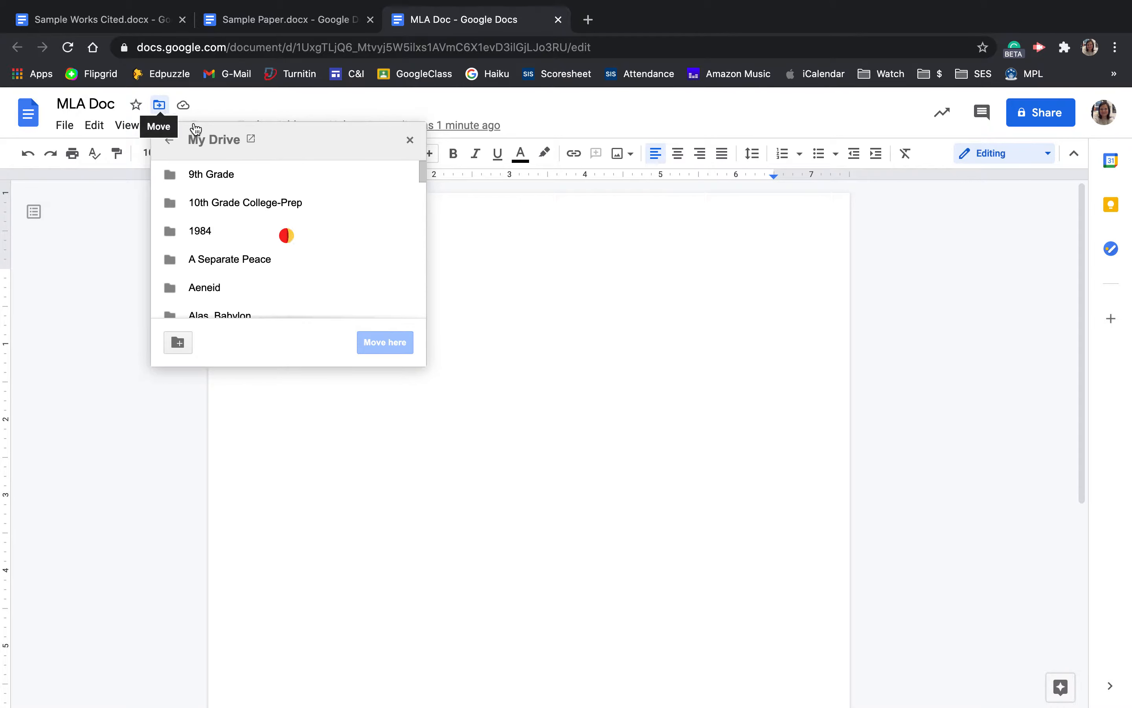
pyautogui.click(410, 139)
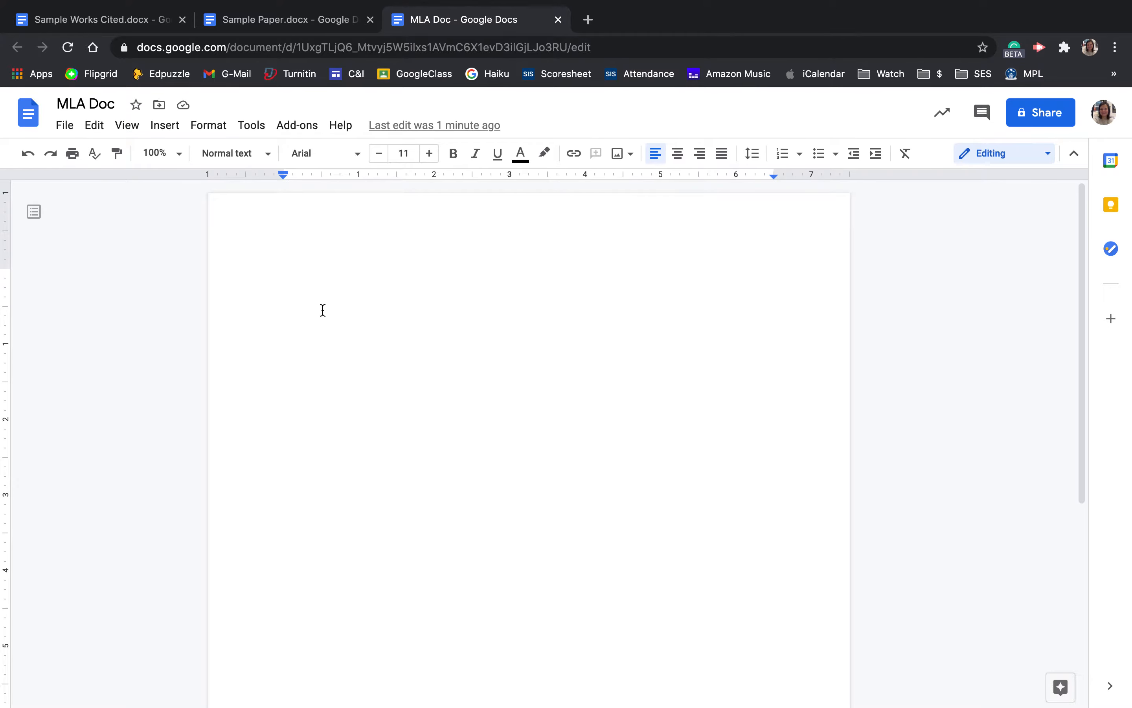
# Step: Check the page margins in the page setup for the whole document
pyautogui.click(68, 130)
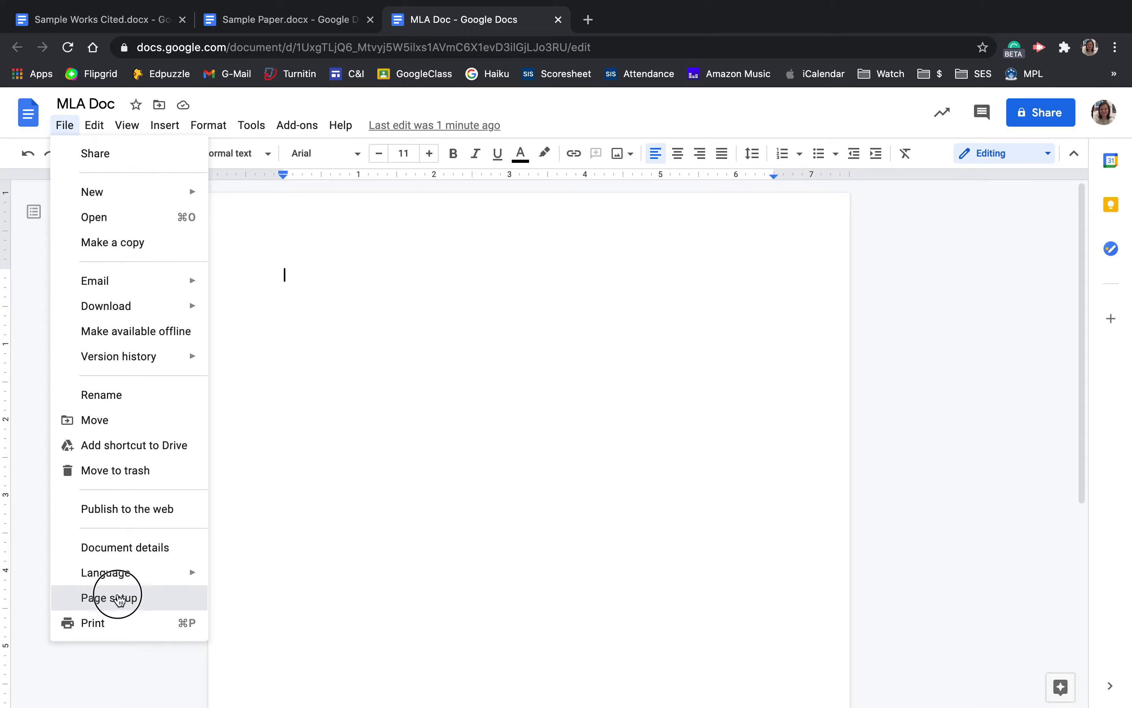
pyautogui.click(113, 598)
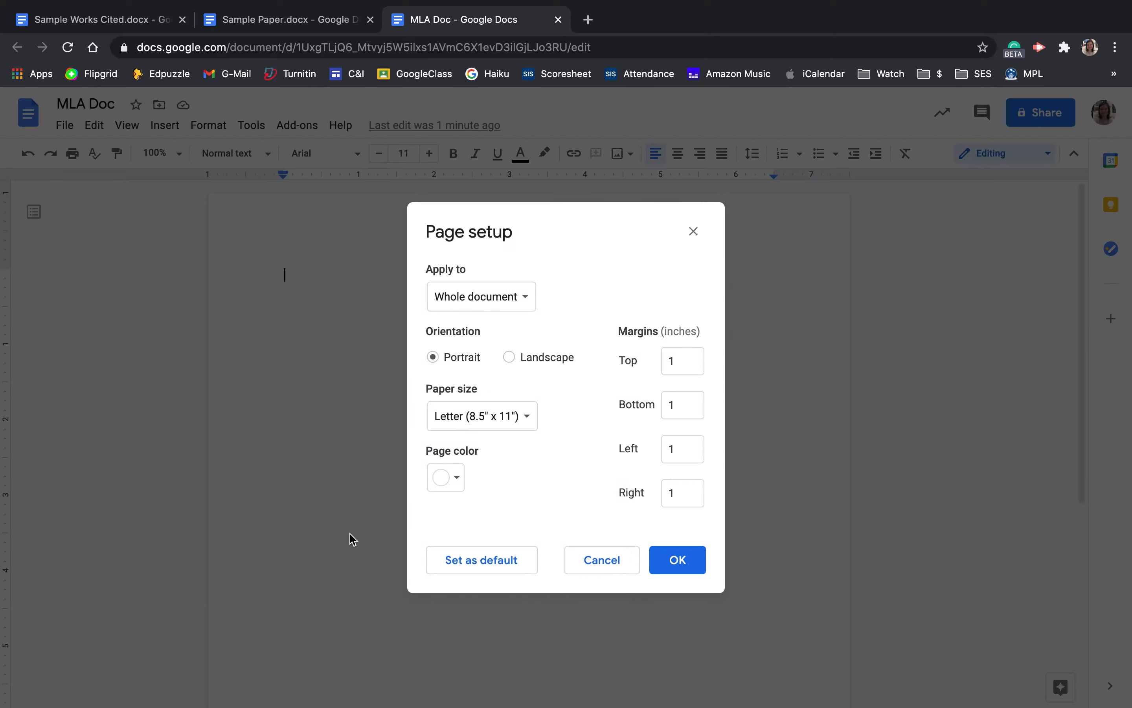
pyautogui.click(695, 231)
pyautogui.click(65, 125)
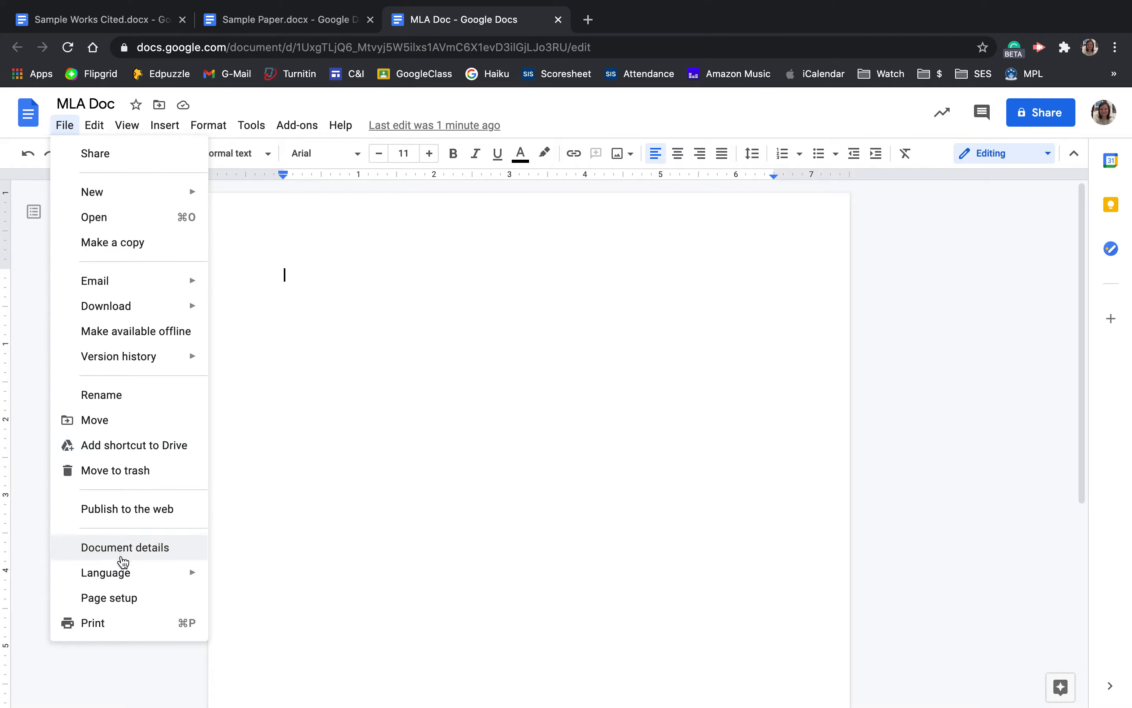
pyautogui.click(125, 604)
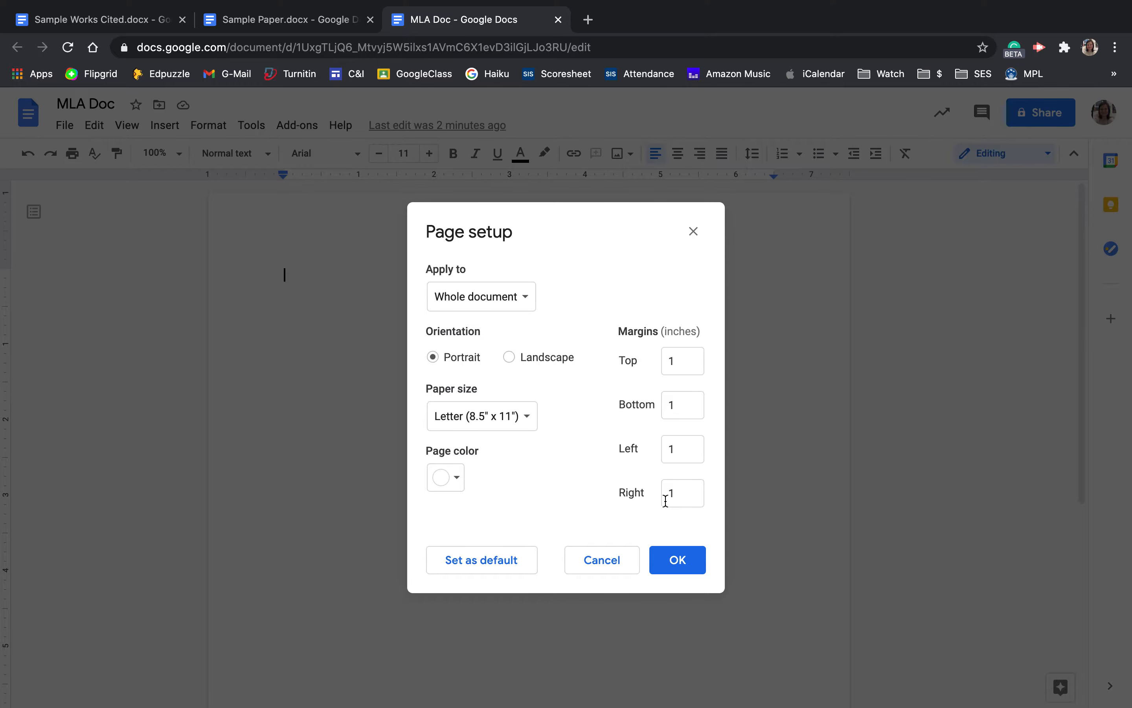
pyautogui.click(694, 233)
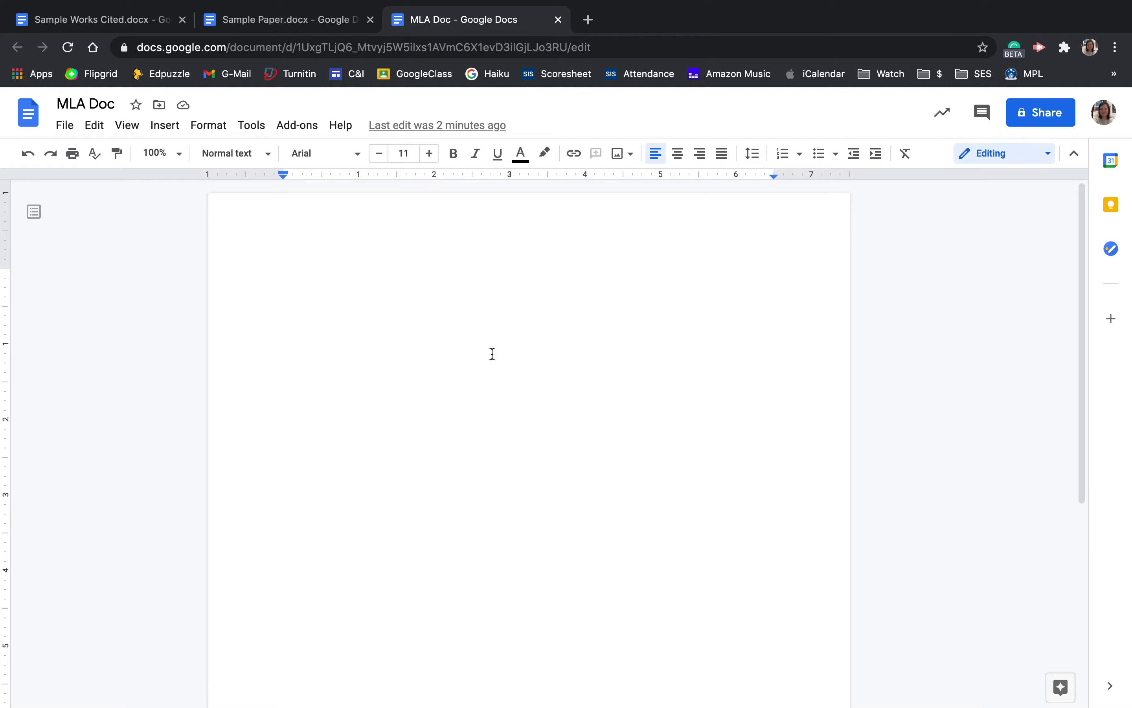
# Step: Check the line spacing option applied to the blank document
pyautogui.click(755, 159)
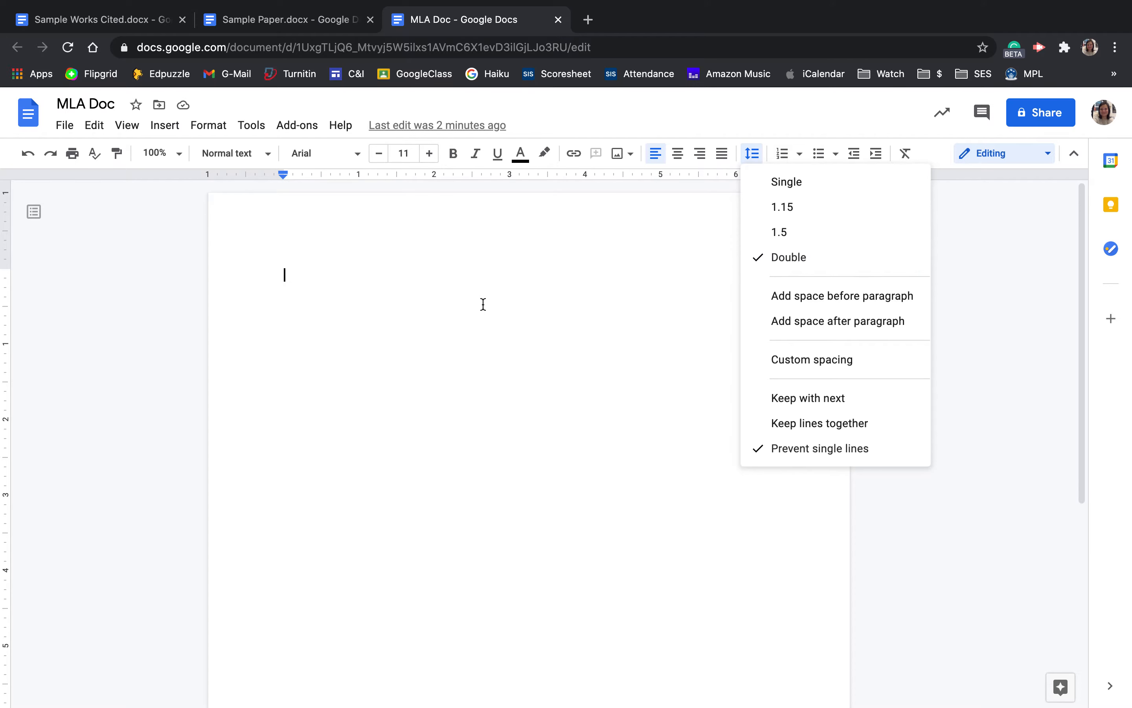
pyautogui.click(612, 268)
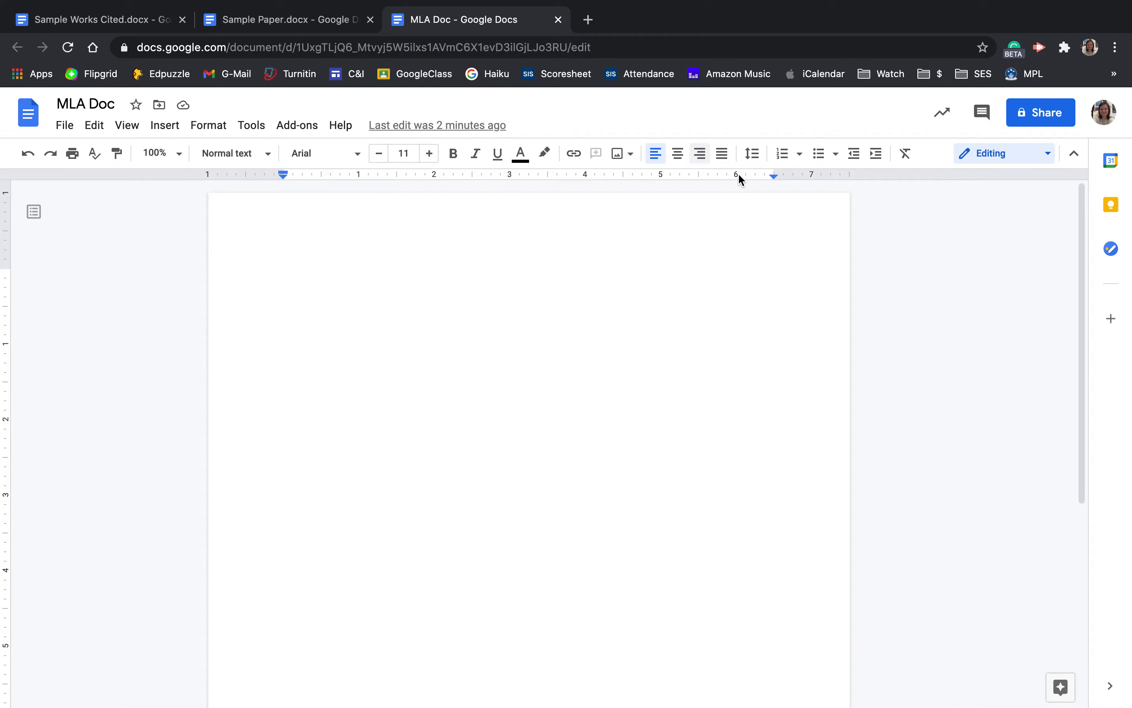
pyautogui.click(753, 159)
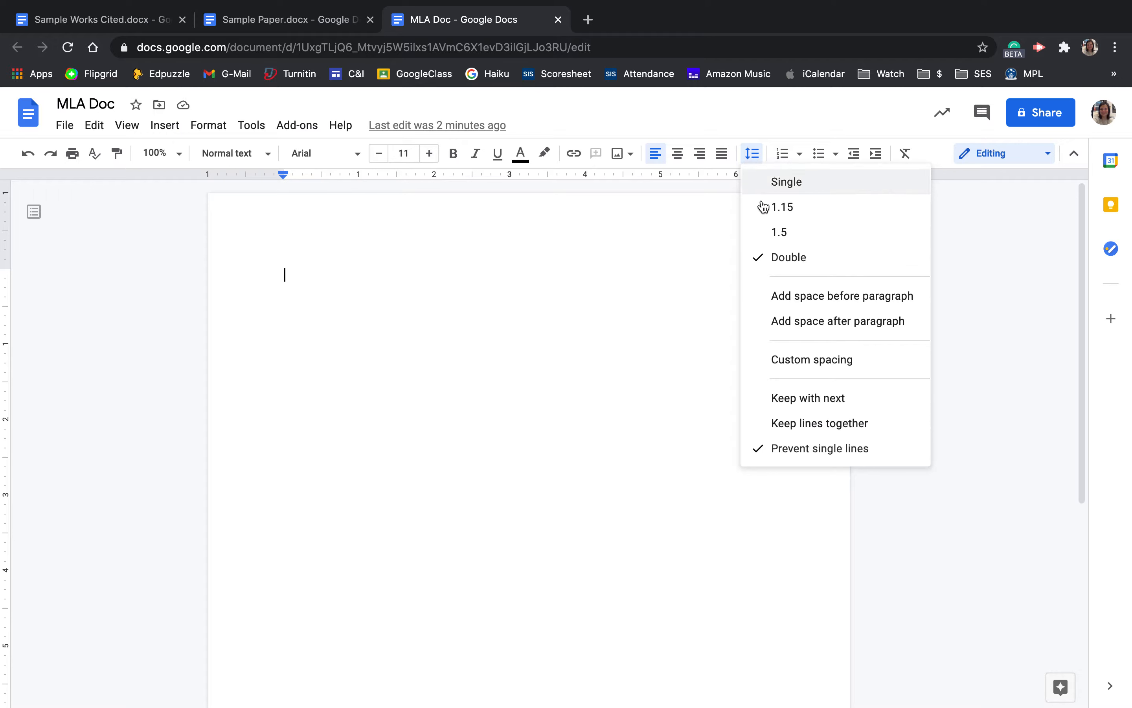
pyautogui.click(300, 278)
pyautogui.click(300, 277)
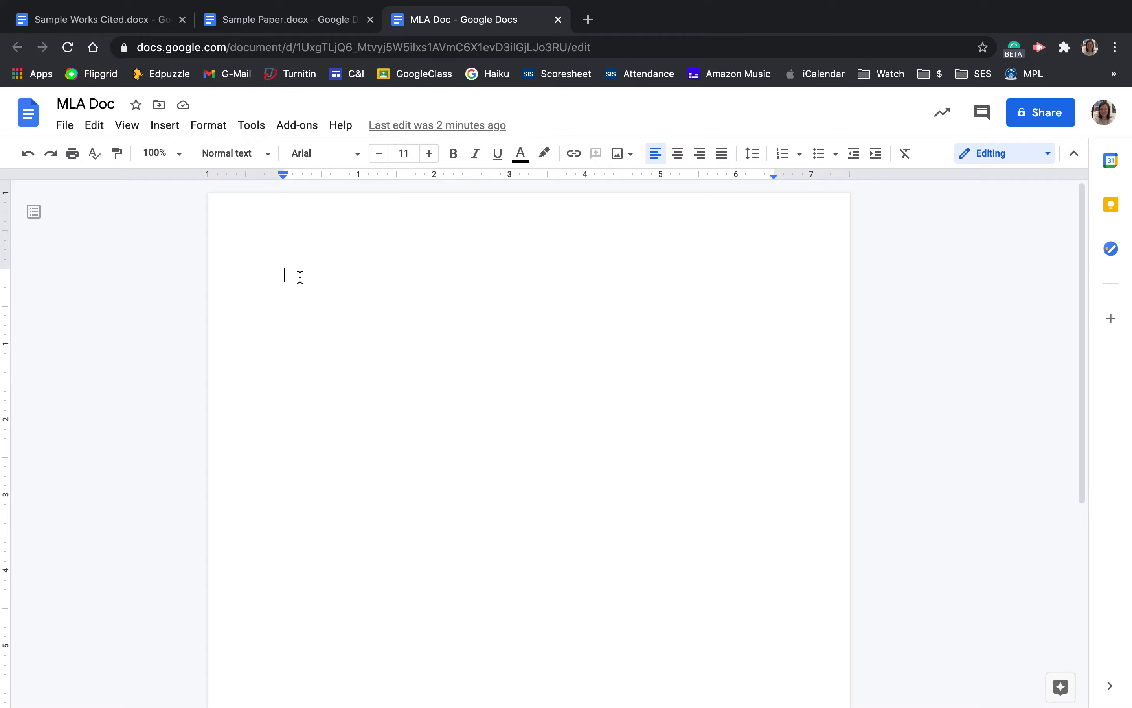
# Step: Add page numbers at the upper right of every page, starting on page one, with the student's last name before the number
pyautogui.click(165, 131)
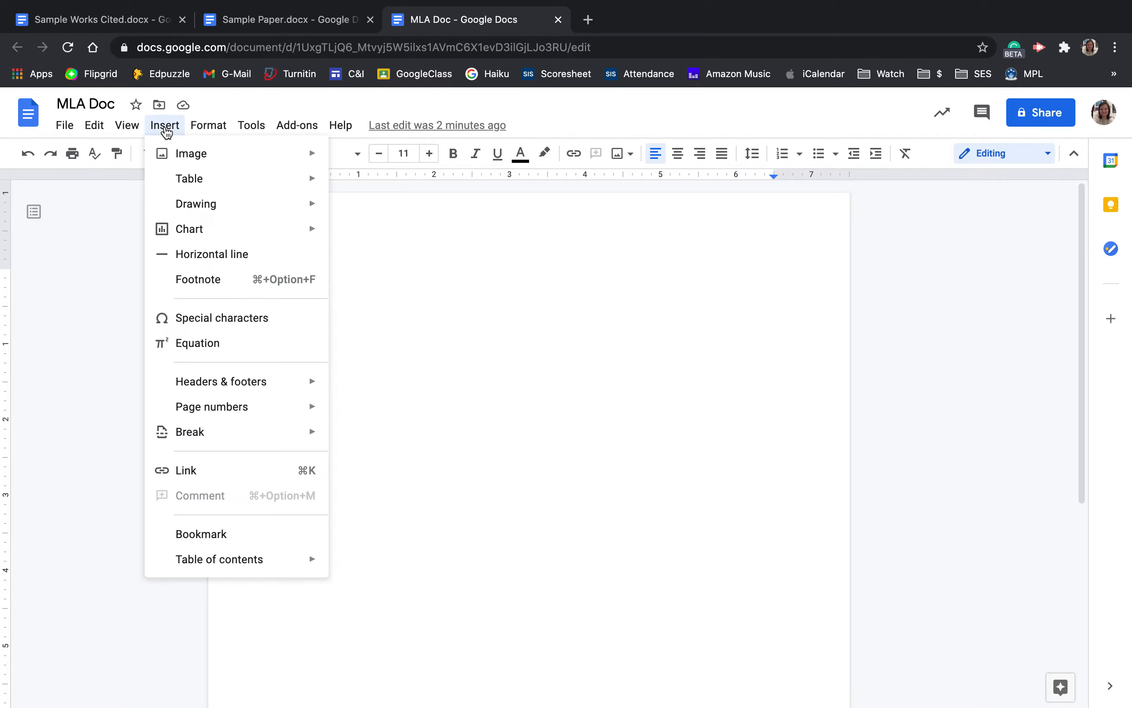
pyautogui.moveTo(205, 415)
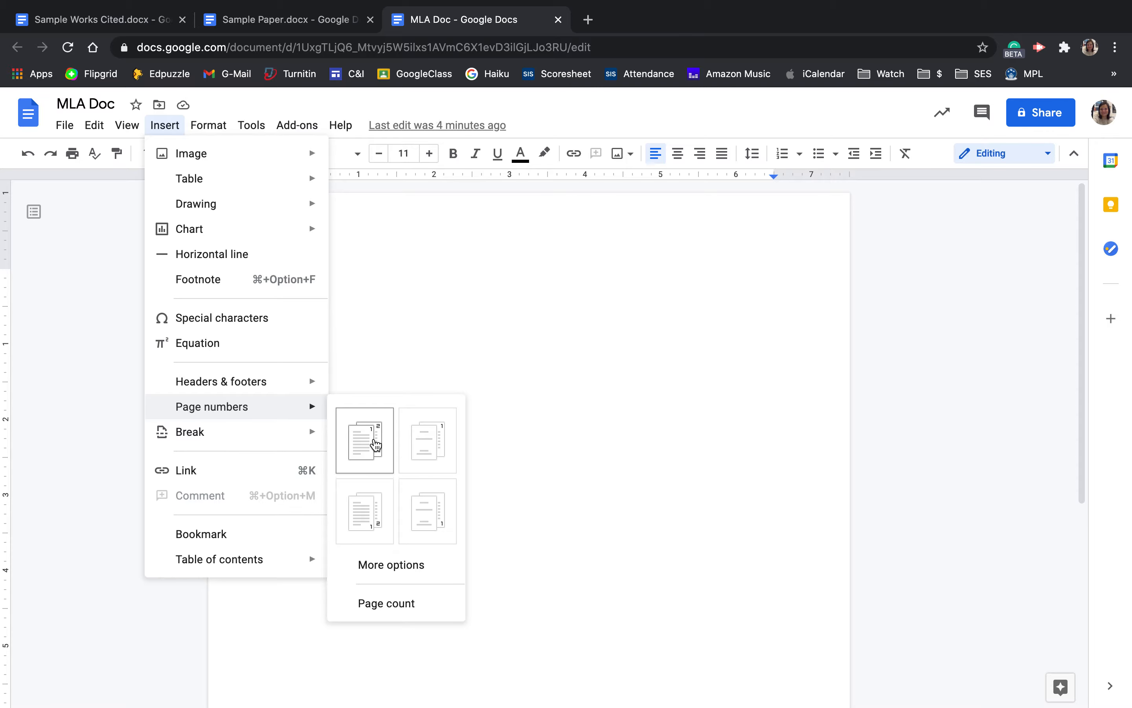
pyautogui.click(375, 444)
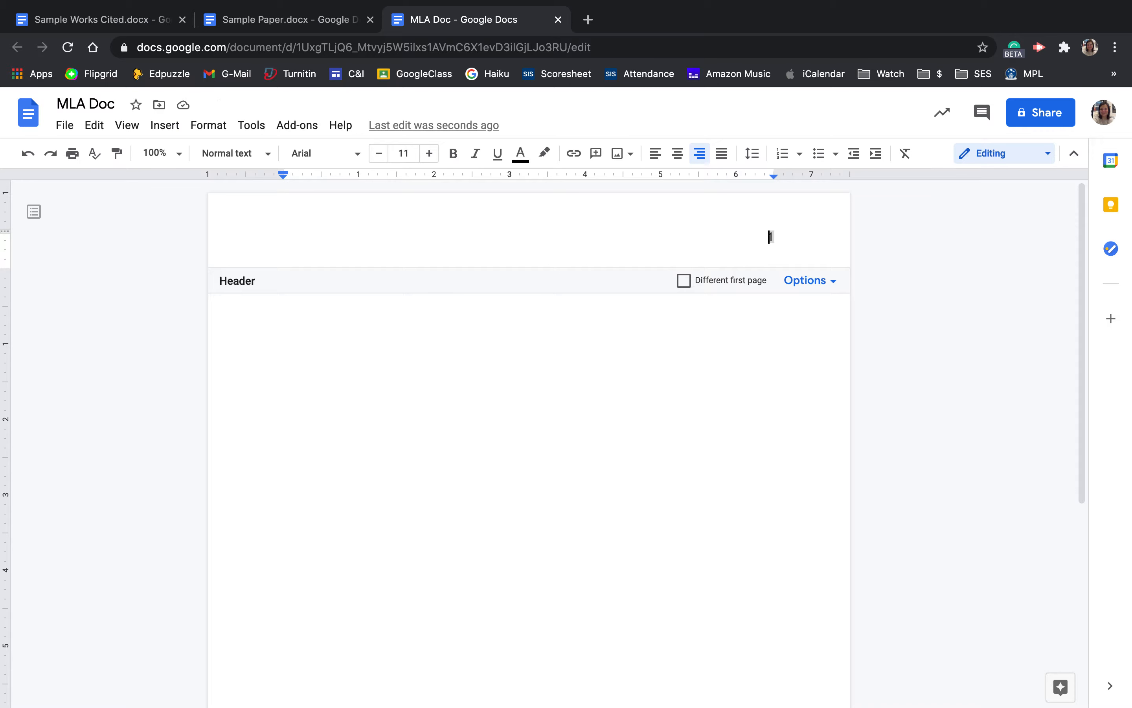
pyautogui.write('Martin')
pyautogui.click(585, 389)
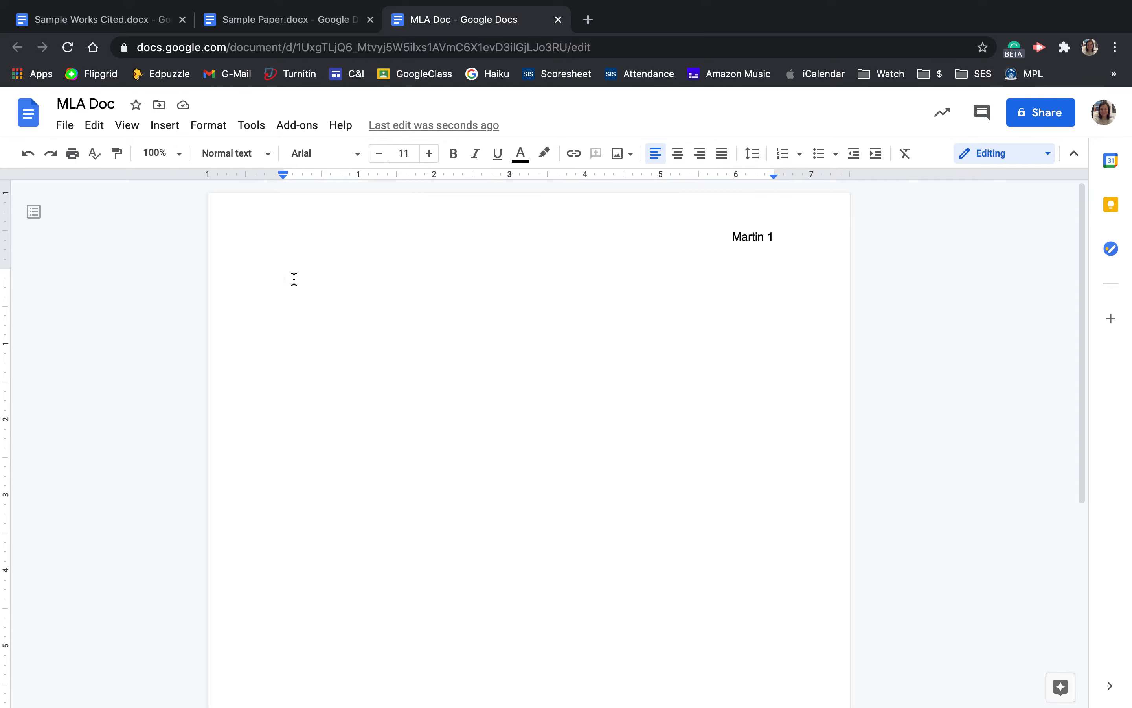
# Step: Enter the heading on separate lines: the student's full name, the teacher's last name, and "English 9 Period 1"
pyautogui.write('Student Martin')
pyautogui.press('Return')
pyautogui.write('Smith')
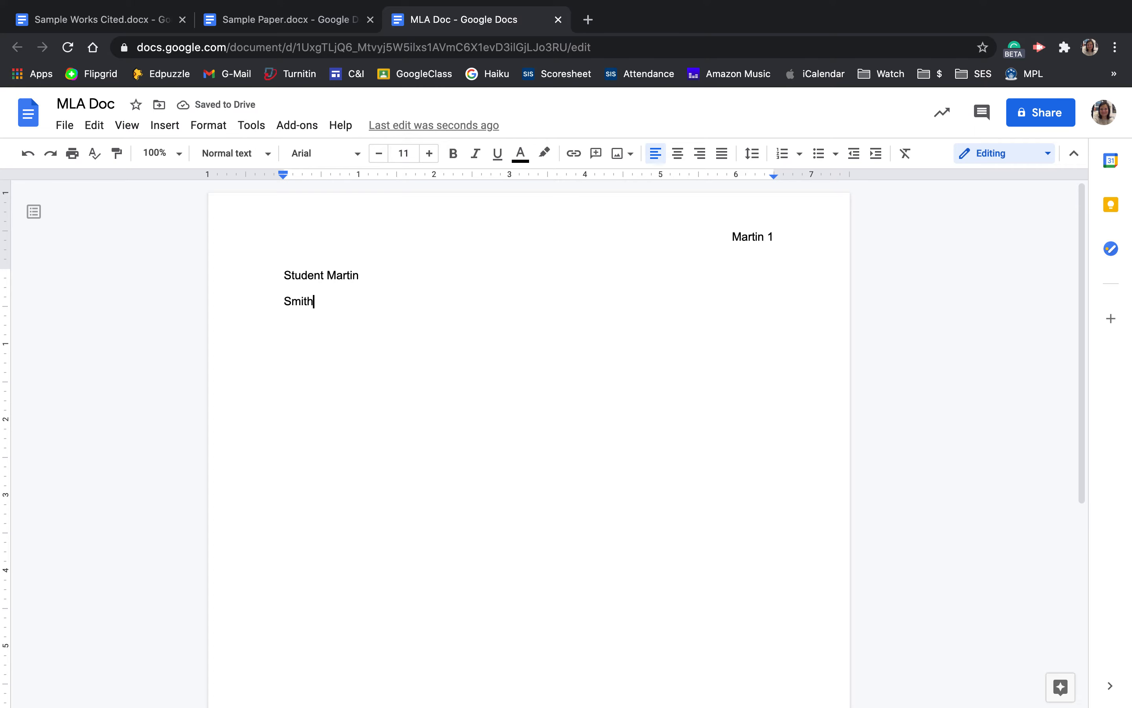
pyautogui.press('Return')
pyautogui.write('English')
pyautogui.press('BackSpace')
pyautogui.write('9 Period 1')
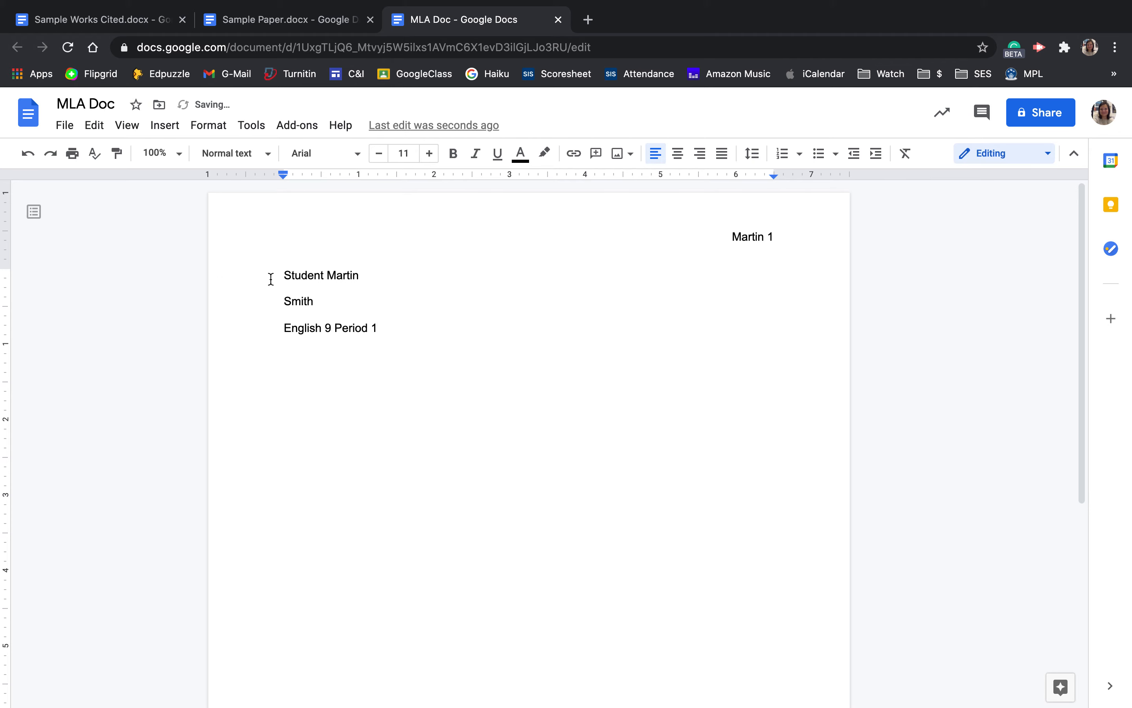
# Step: Add the date "20 May 2021" below the class line and start a new line after it
pyautogui.click(282, 327)
pyautogui.doubleClick(390, 322)
pyautogui.press('BackSpace')
pyautogui.press('Return')
pyautogui.write('20 May 2021')
pyautogui.press('Return')
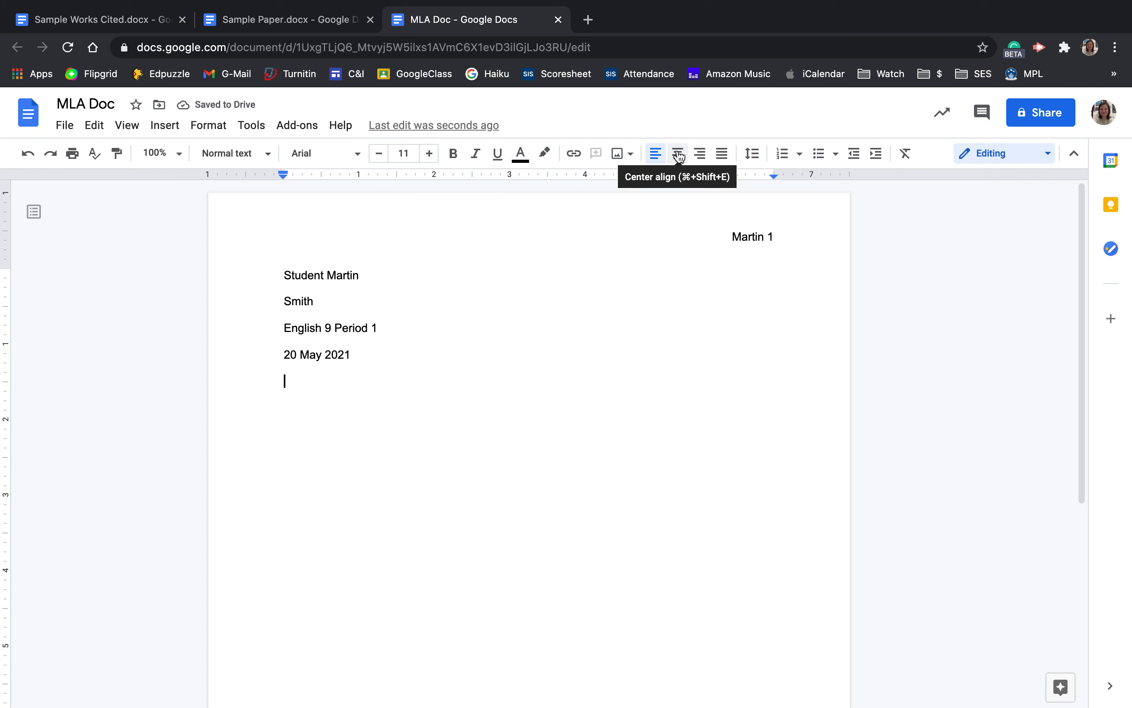
# Step: Add the centered title "Paper Title" below the date and start a left-aligned line beneath it
pyautogui.click(679, 156)
pyautogui.write('Paper Title')
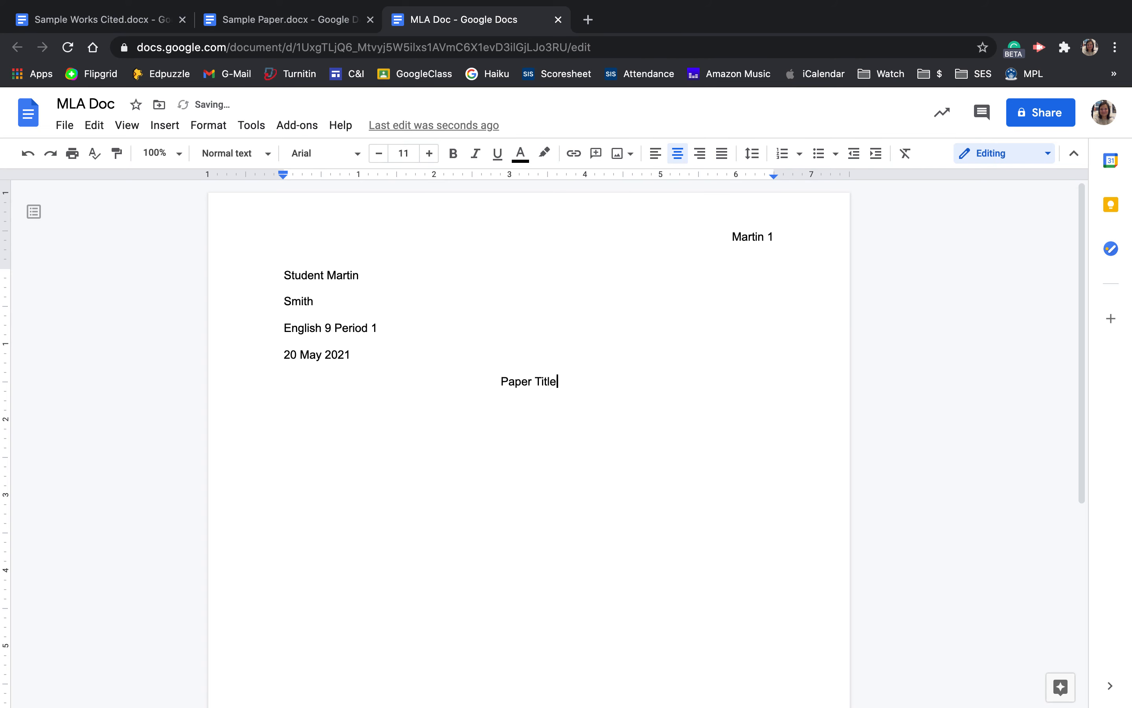
pyautogui.press('Return')
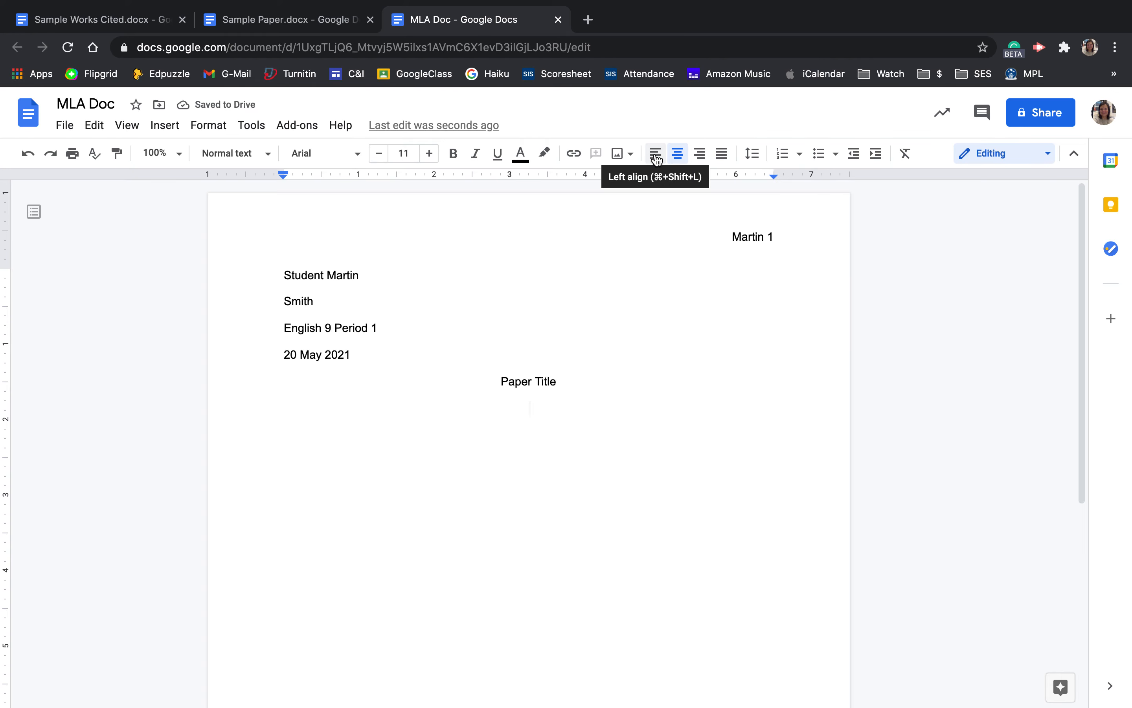
pyautogui.click(656, 156)
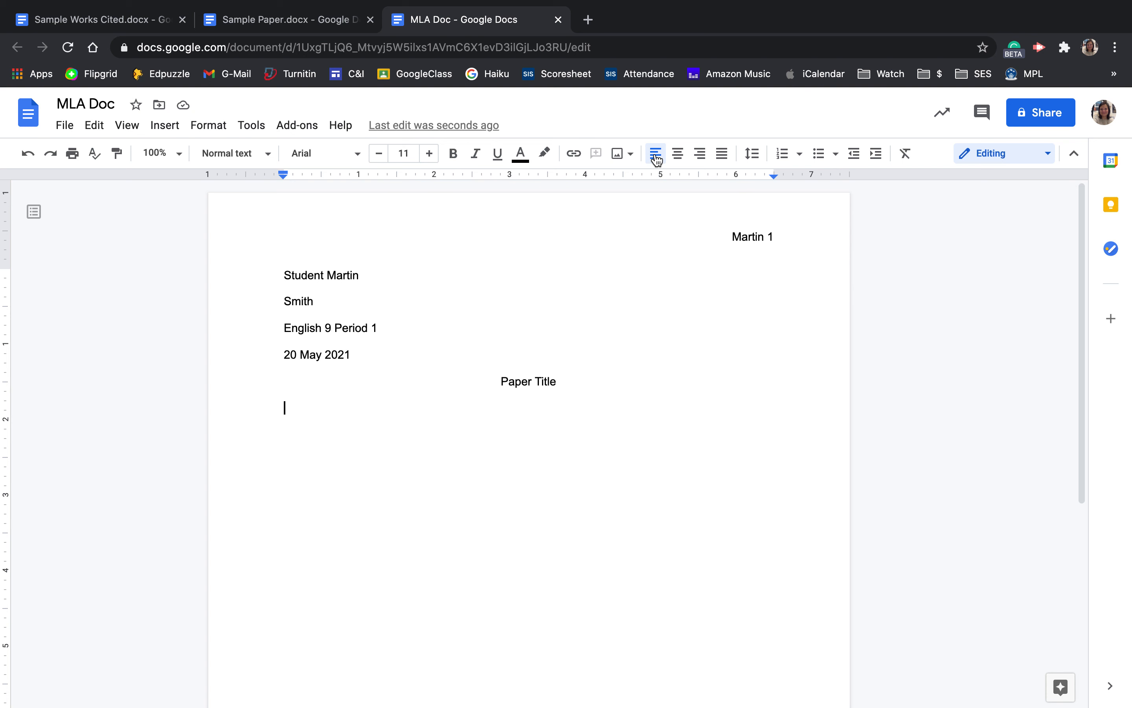
pyautogui.moveTo(648, 6)
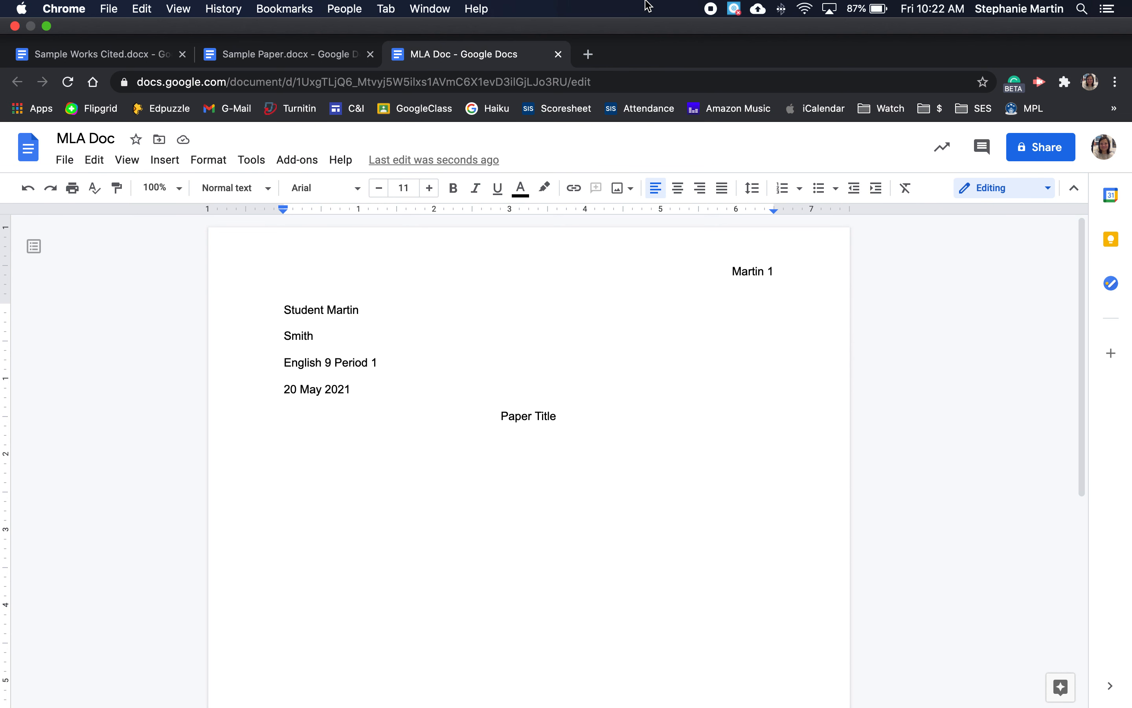